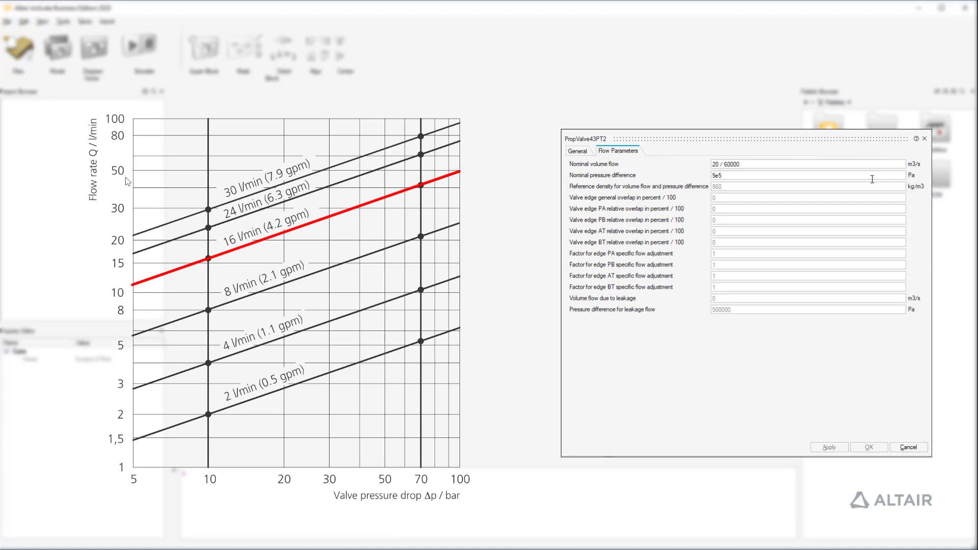
# - Set the valve's nominal volume flow to 40 / 60000 m3/s and its nominal pressure difference to 35e5 Pa
pyautogui.click(724, 163)
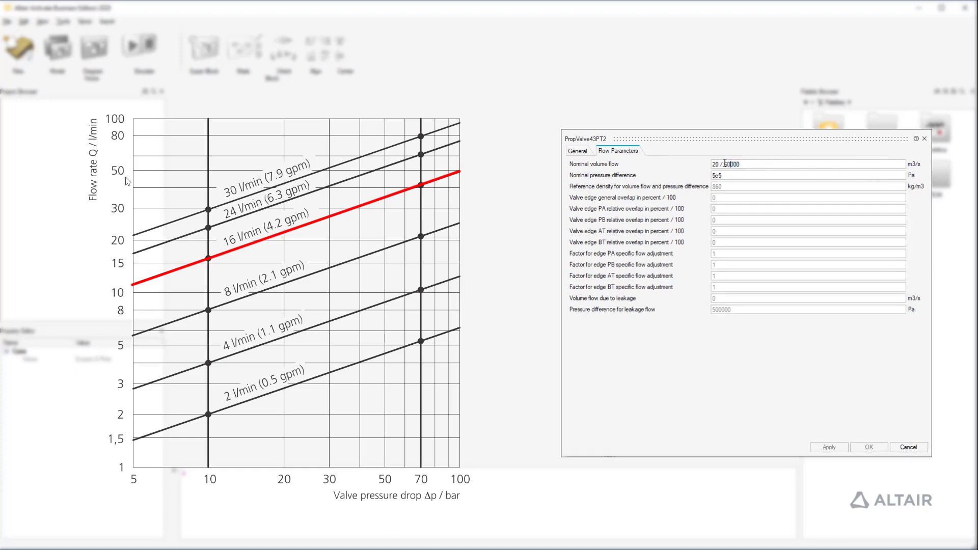
pyautogui.hotkey('ctrl', 'a')
pyautogui.write('40 ')
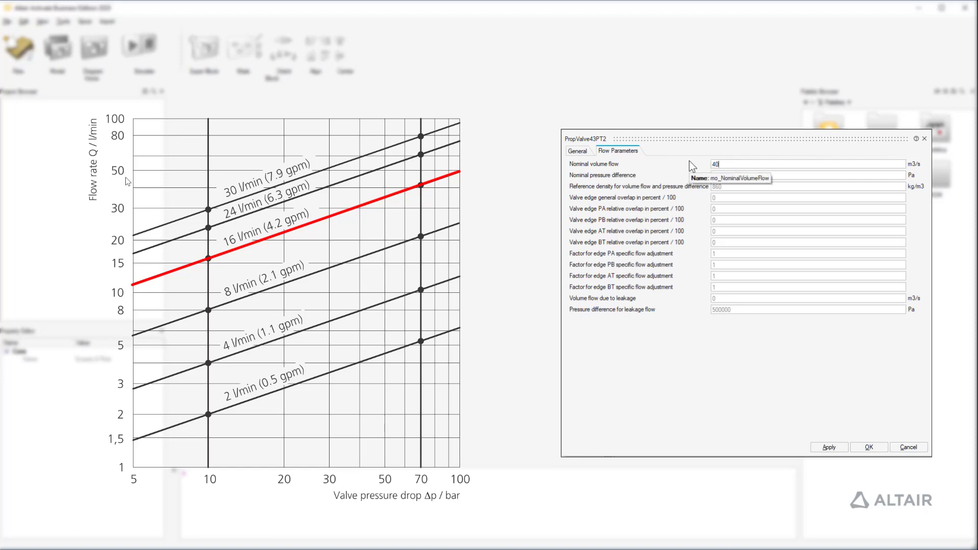
pyautogui.write('/ 60000')
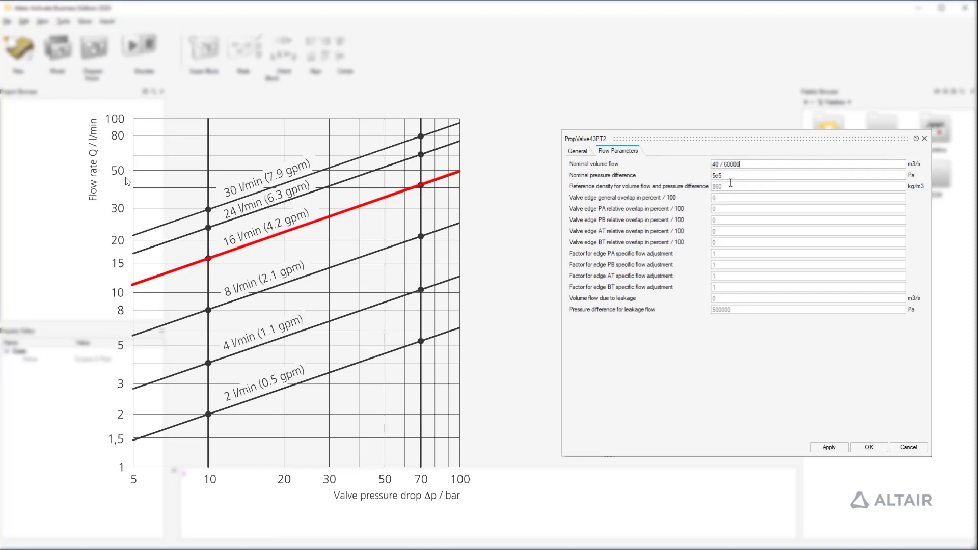
pyautogui.click(730, 176)
pyautogui.press('BackSpace')
pyautogui.press('BackSpace')
pyautogui.press('BackSpace')
pyautogui.write('35')
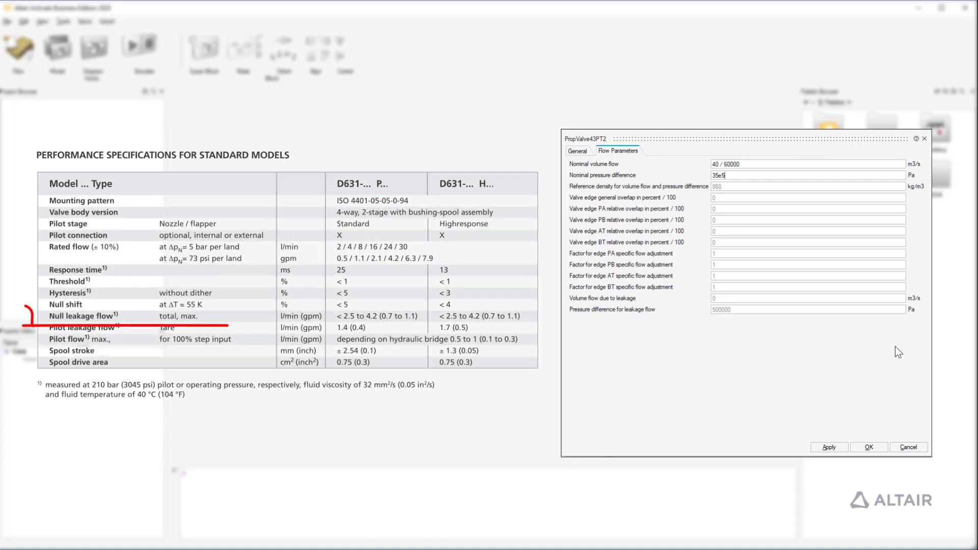
# - Set the volume flow due to leakage to 2.5 / 60000 / 2 and enter the 210 bar leakage pressure difference in Pa
pyautogui.click(784, 298)
pyautogui.write('2')
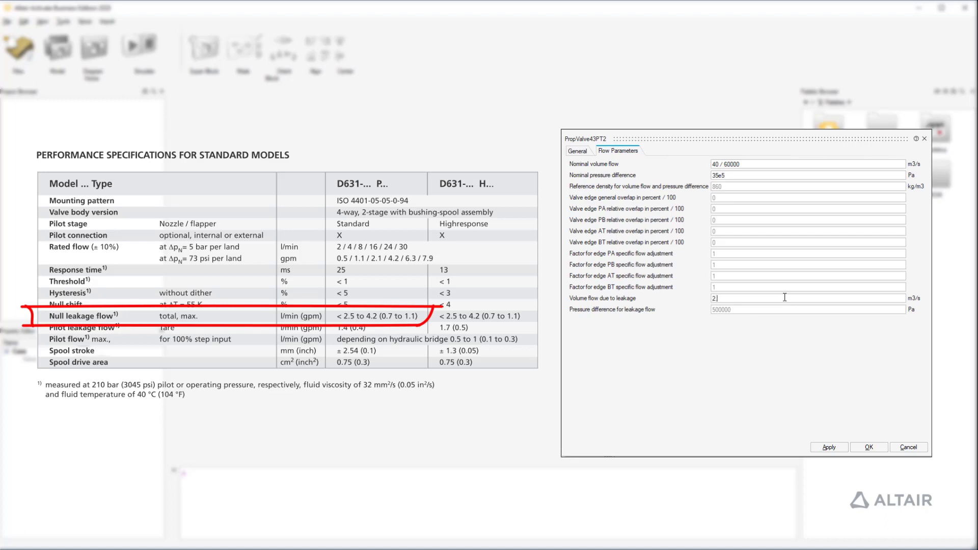
pyautogui.write('.5 /')
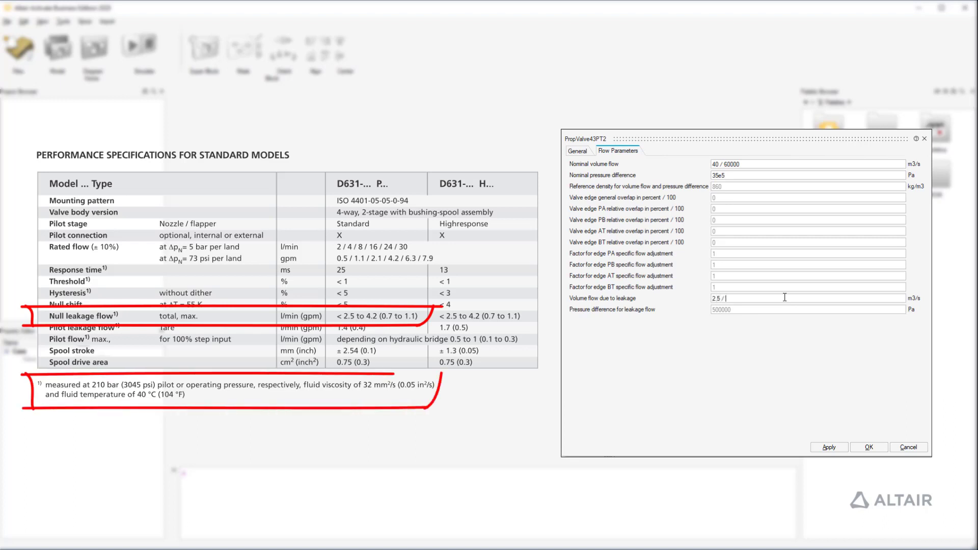
pyautogui.write(' 60000 / 2')
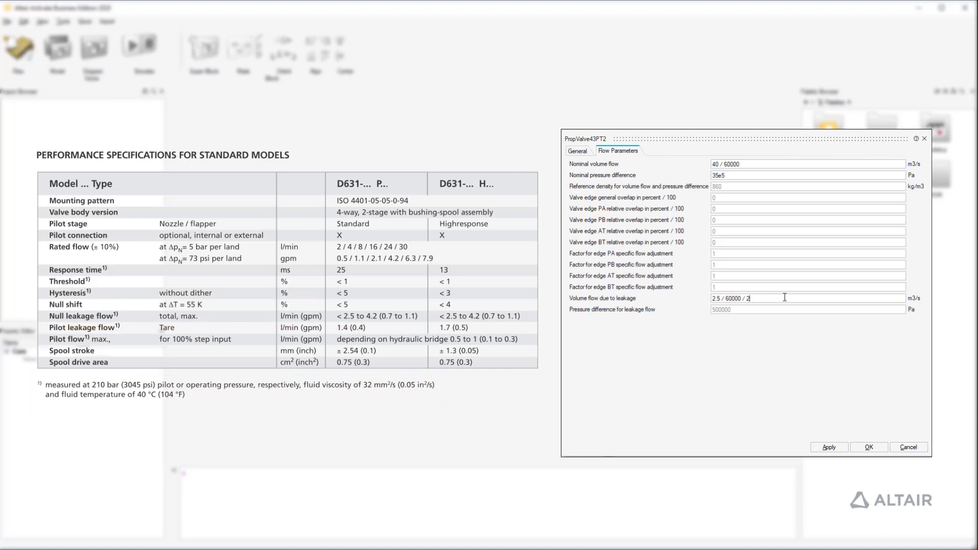
pyautogui.write('210e')
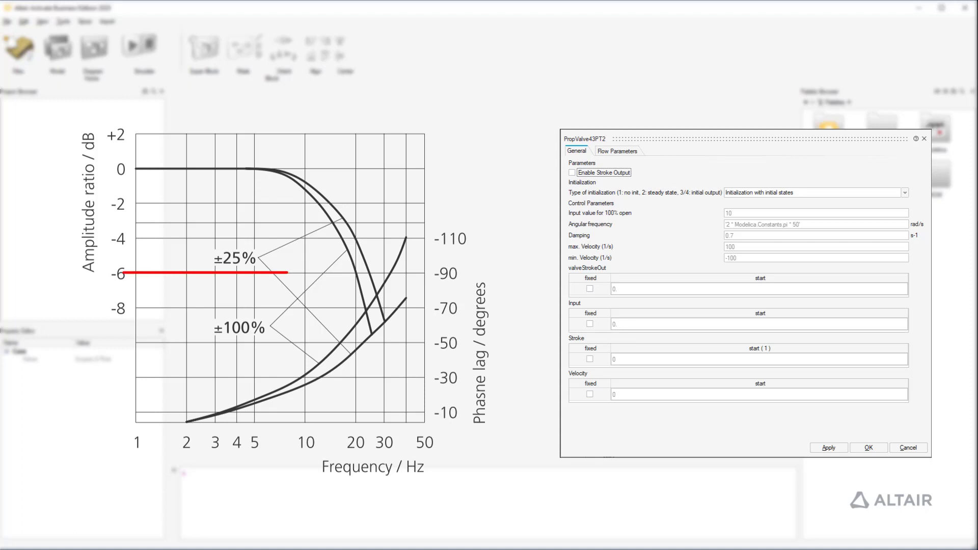
# - Set the valve's angular frequency to 50 * 2 * pi rad/s and its damping to 1
pyautogui.click(813, 226)
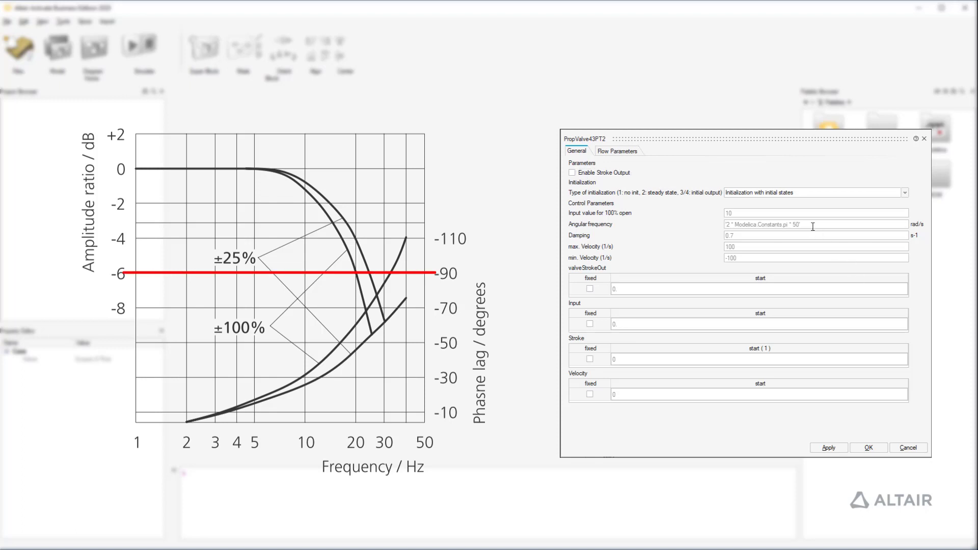
pyautogui.write('50 ')
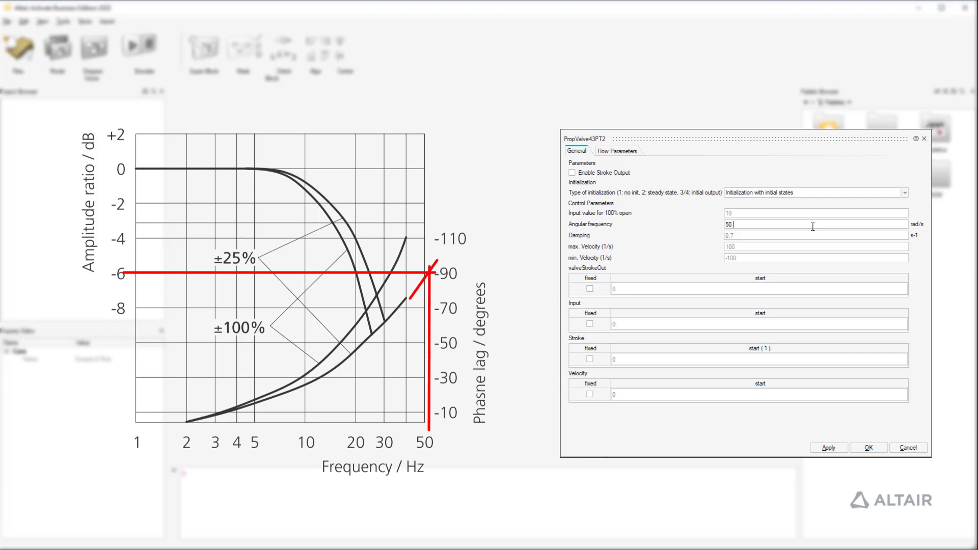
pyautogui.write('* 2 *')
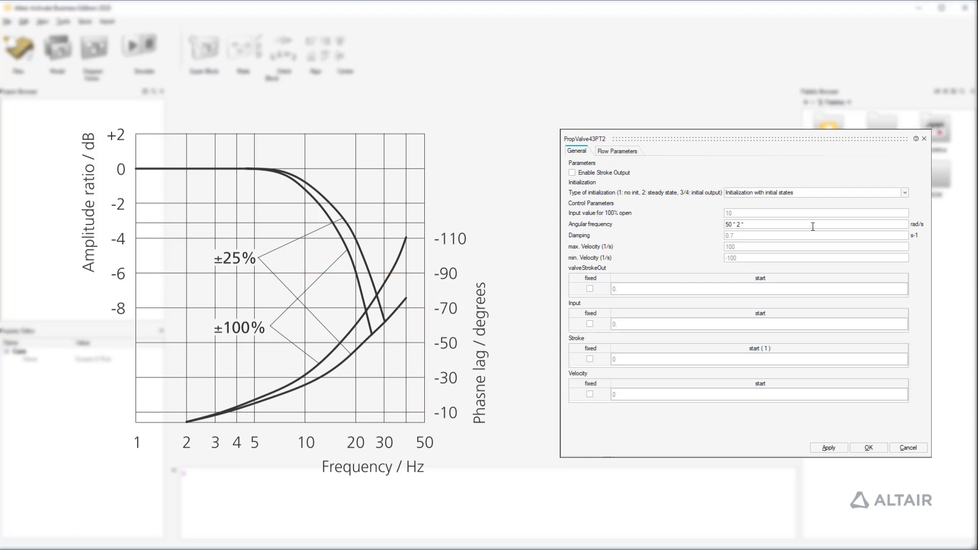
pyautogui.write(' pi')
pyautogui.click(784, 236)
pyautogui.write('1')
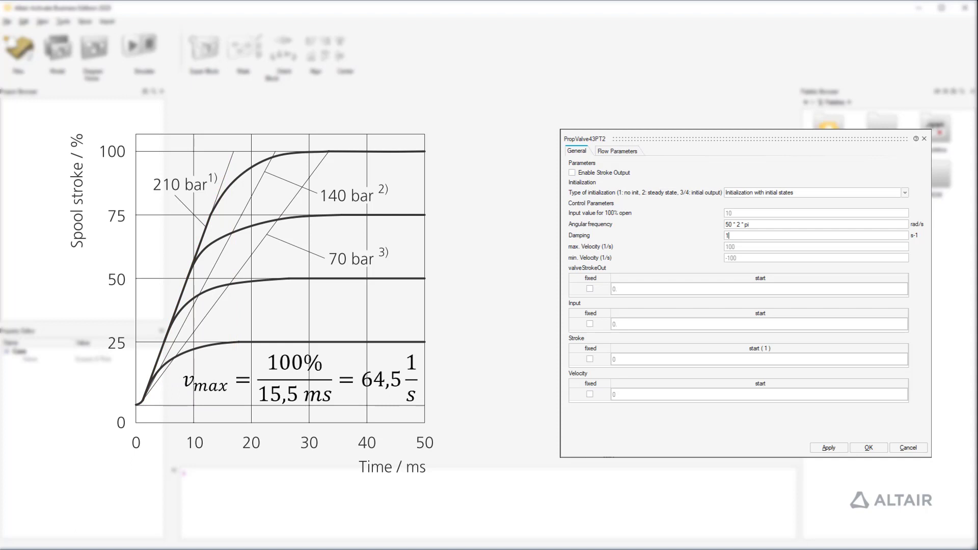
# - Limit the valve's spool velocity to a maximum of 64.5 and a minimum of -64.5 1/s
pyautogui.click(818, 246)
pyautogui.write('64,5')
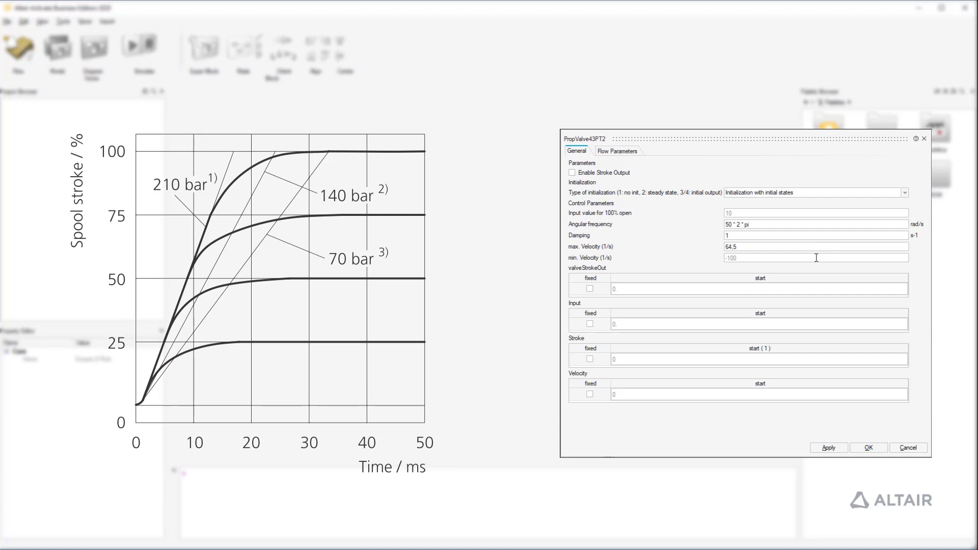
pyautogui.write('-64.5')
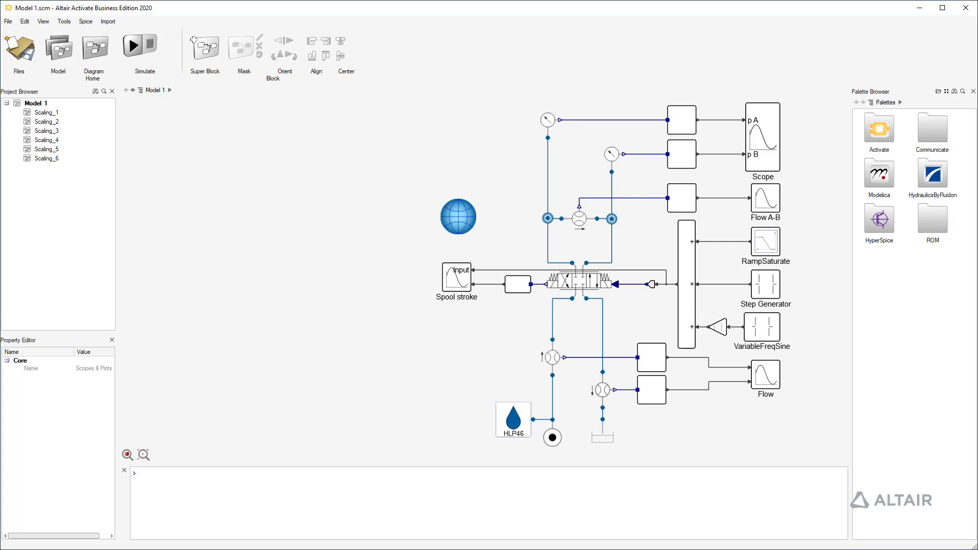
# - Check the absolute pressure parameter of the pressure source feeding the valve
pyautogui.click(573, 282)
pyautogui.doubleClick(554, 439)
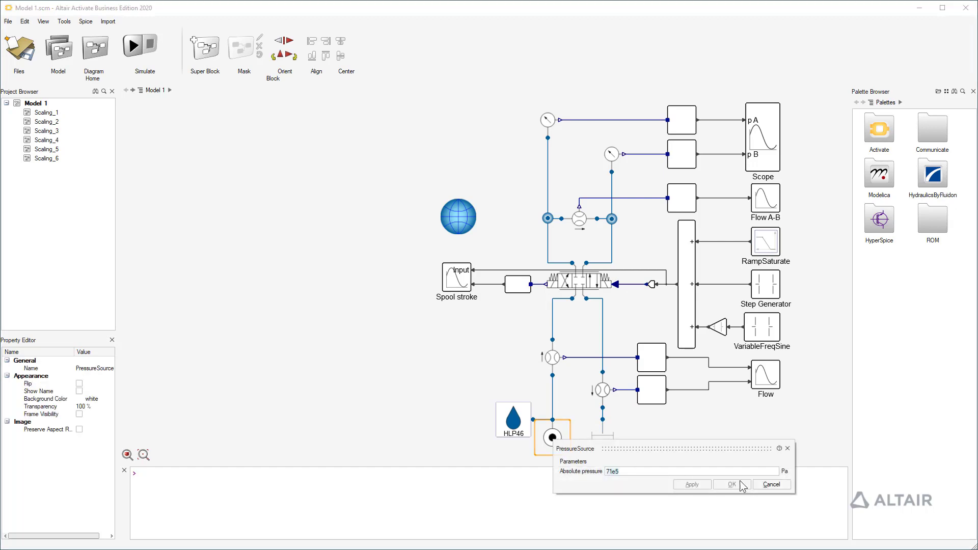
pyautogui.click(768, 484)
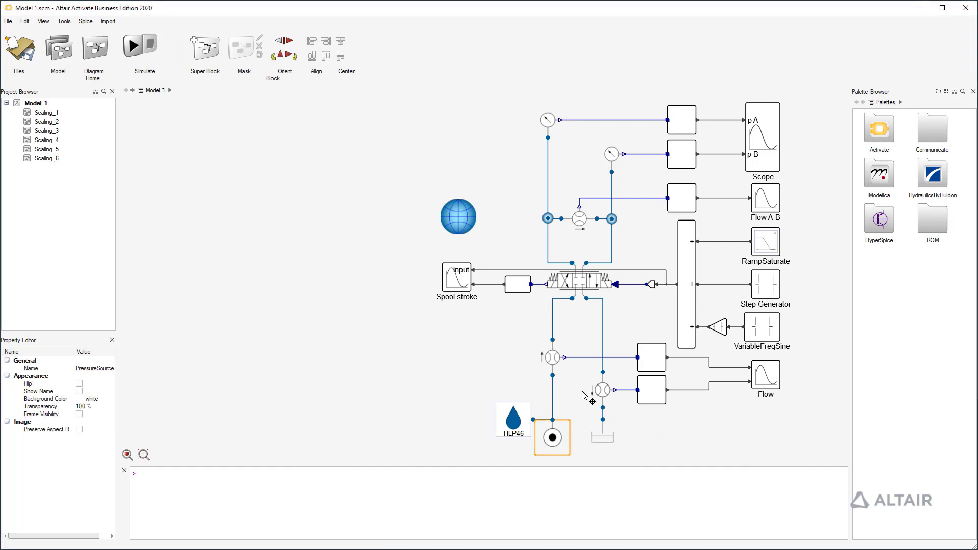
# - Simulate the model and open the Spool stroke and pressure Scope plots, placing them side by side
pyautogui.click(134, 47)
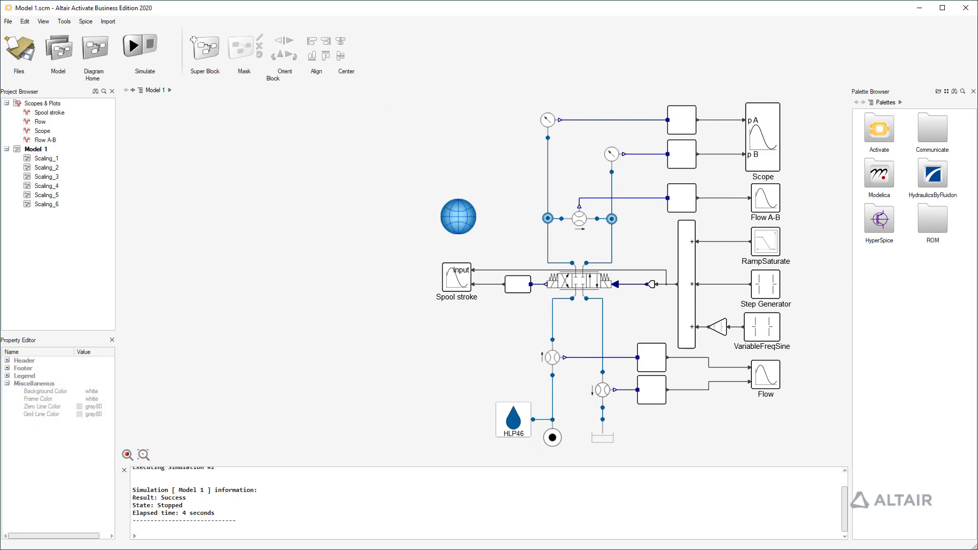
pyautogui.doubleClick(455, 279)
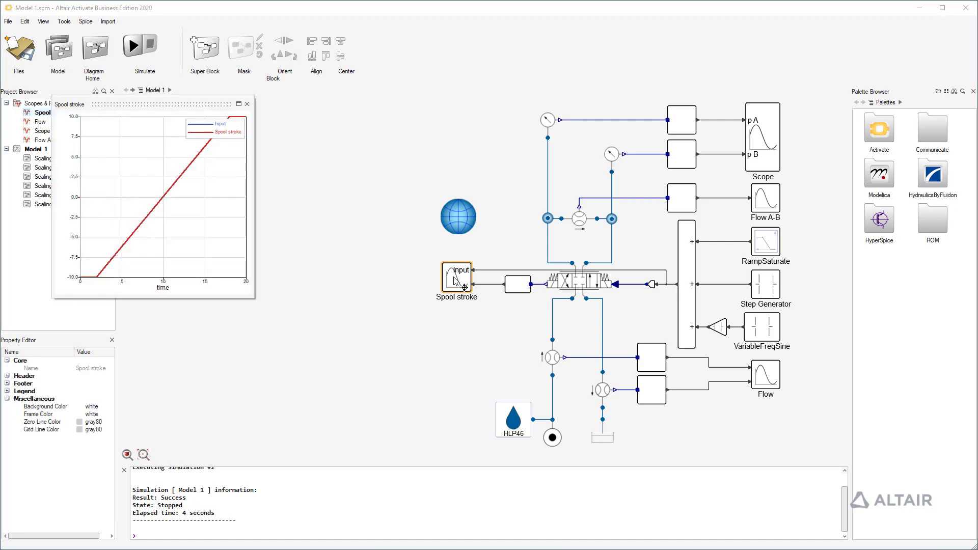
pyautogui.moveTo(156, 104); pyautogui.dragTo(131, 332)
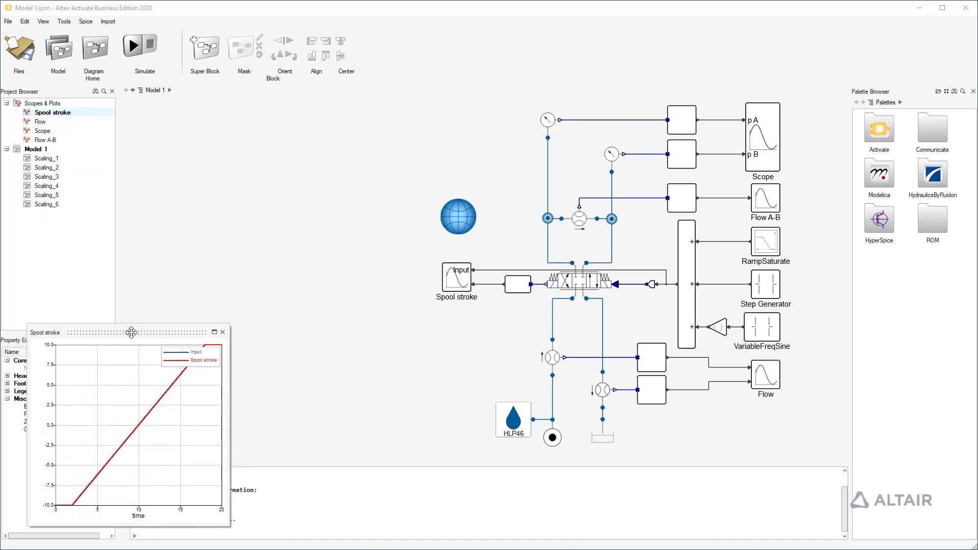
pyautogui.doubleClick(761, 140)
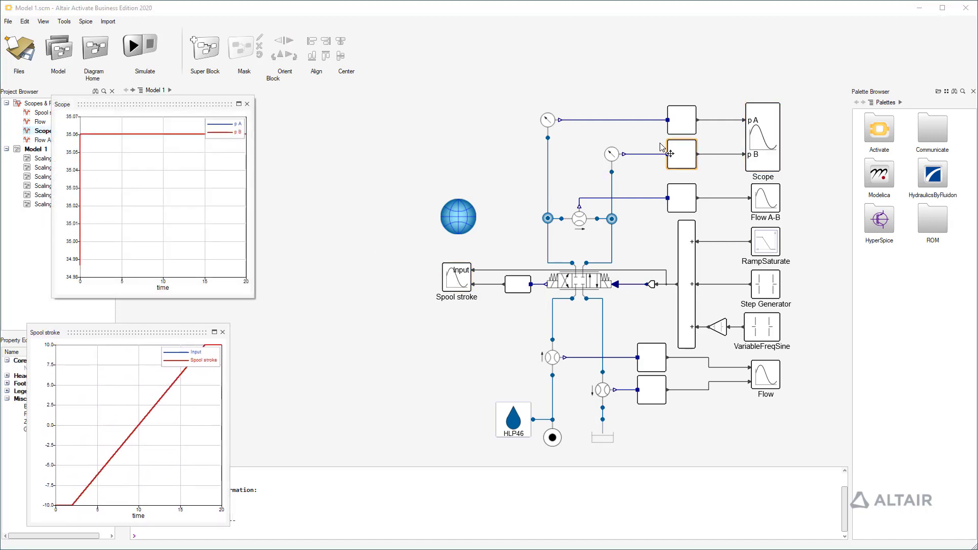
pyautogui.moveTo(152, 105)
pyautogui.mouseDown()
pyautogui.moveTo(266, 193)
pyautogui.moveTo(340, 334)
pyautogui.mouseUp()
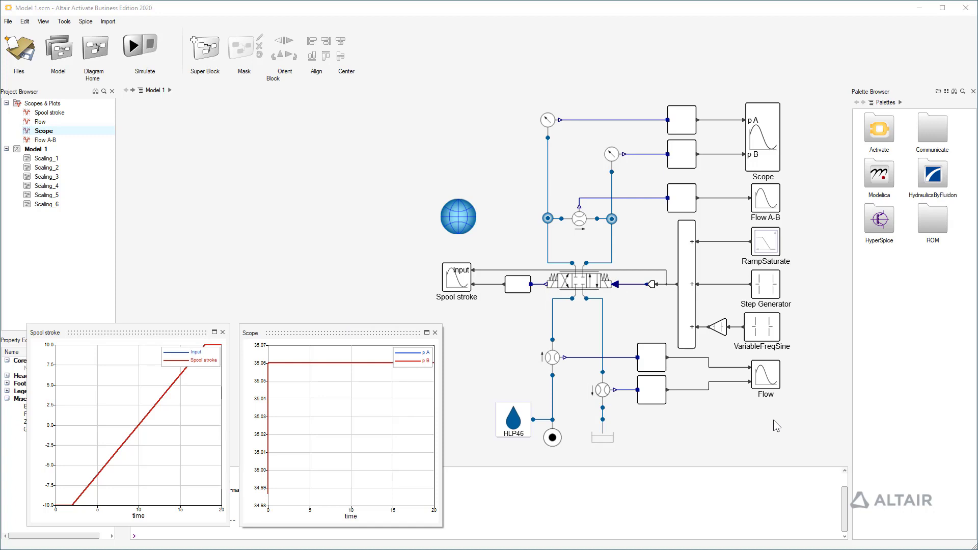
# - Open the Flow A-B plot and zoom in on the curve around zero flow near 10 s
pyautogui.doubleClick(765, 199)
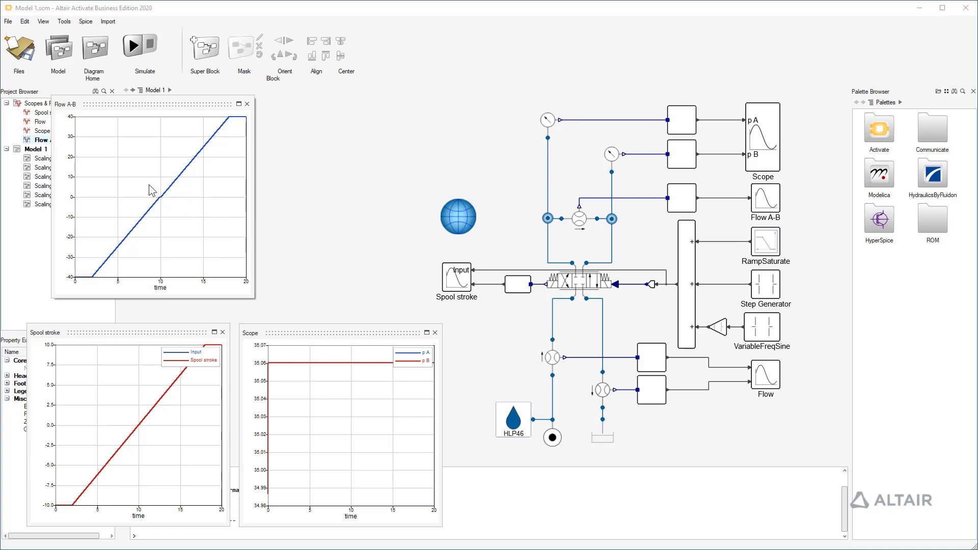
pyautogui.moveTo(149, 190); pyautogui.dragTo(168, 213)
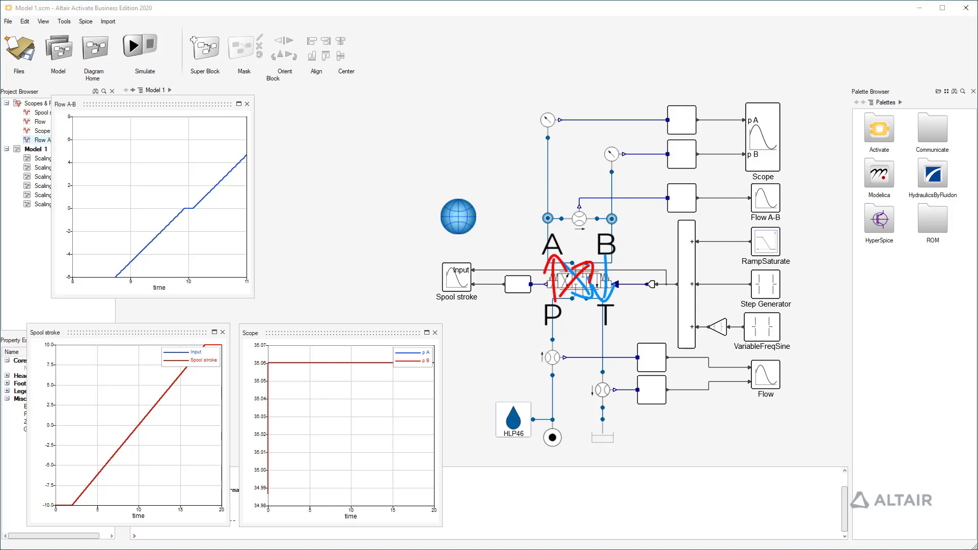
# - Switch off the A-B flow sensor, its scaling block and the Flow A-B scope, and rerun the simulation
pyautogui.click(579, 221)
pyautogui.keyDown('ctrl'); pyautogui.click(685, 201); pyautogui.keyUp('ctrl')
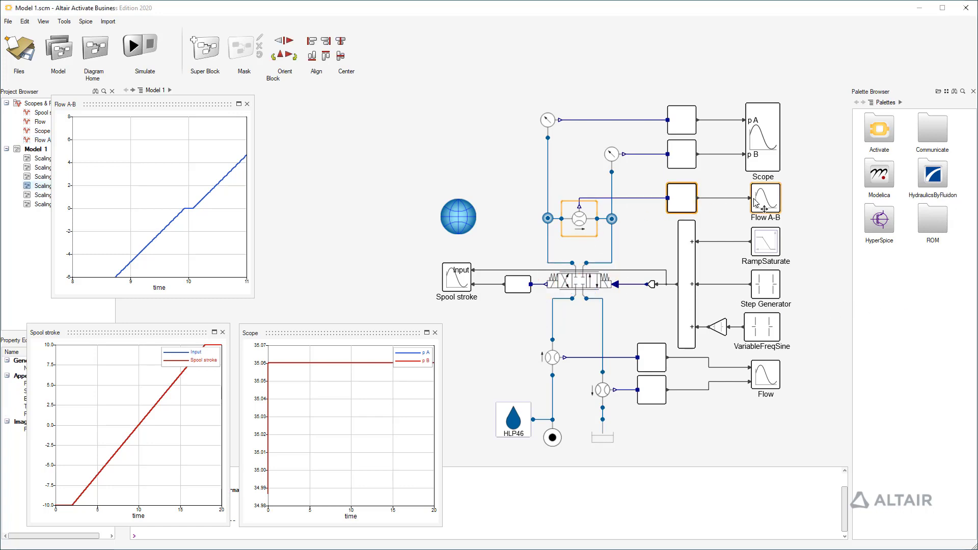
pyautogui.keyDown('ctrl'); pyautogui.click(771, 206); pyautogui.keyUp('ctrl')
pyautogui.rightClick(767, 197)
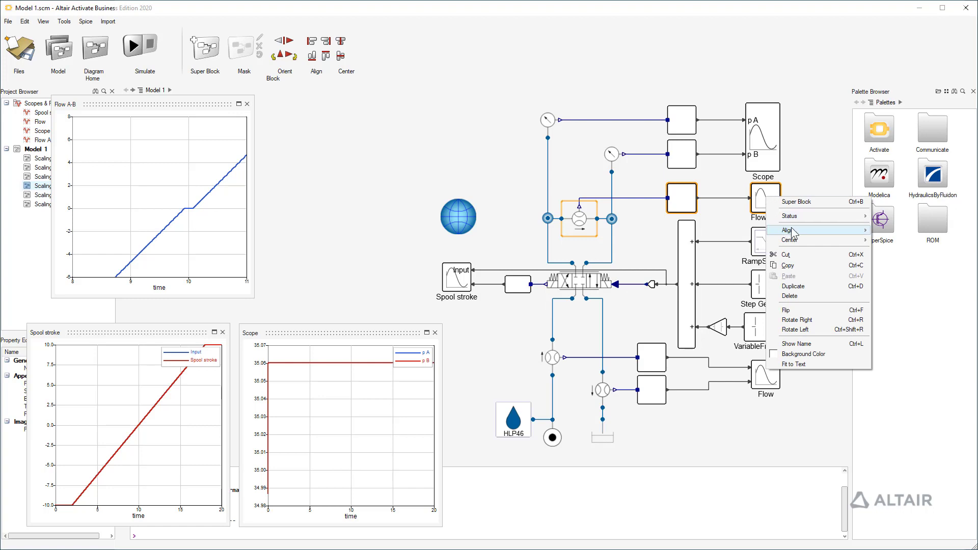
pyautogui.moveTo(810, 221)
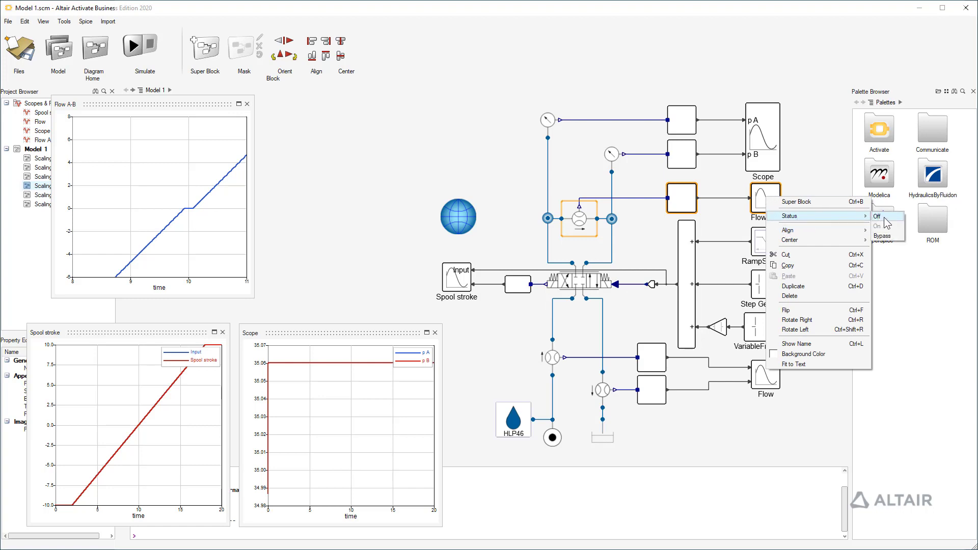
pyautogui.click(886, 222)
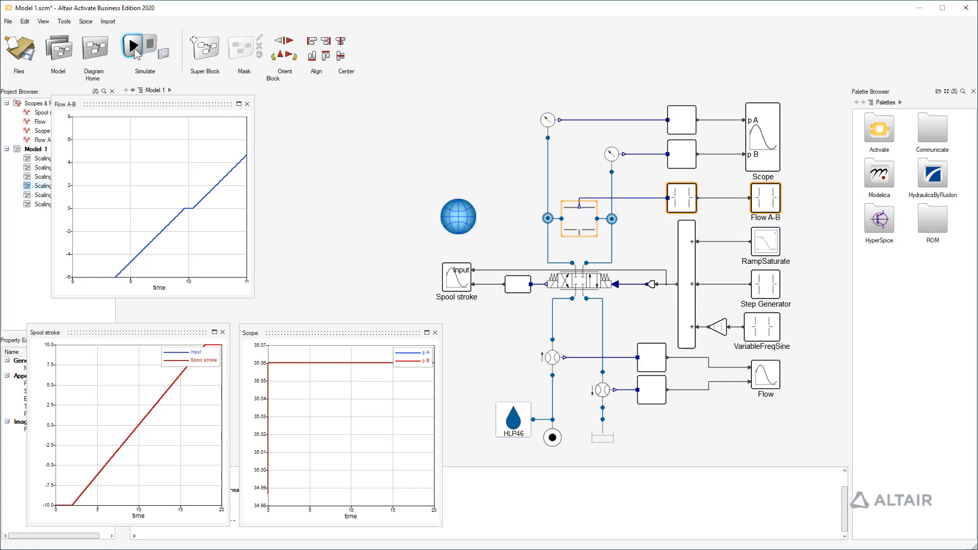
pyautogui.click(134, 48)
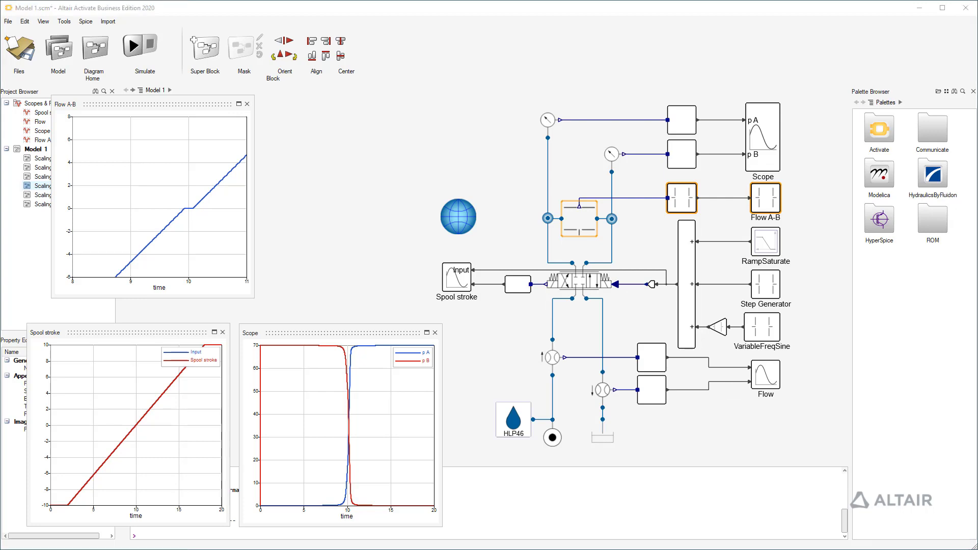
# - Switch off the RampSaturate block and switch on the Step Generator as the valve's input signal
pyautogui.rightClick(767, 244)
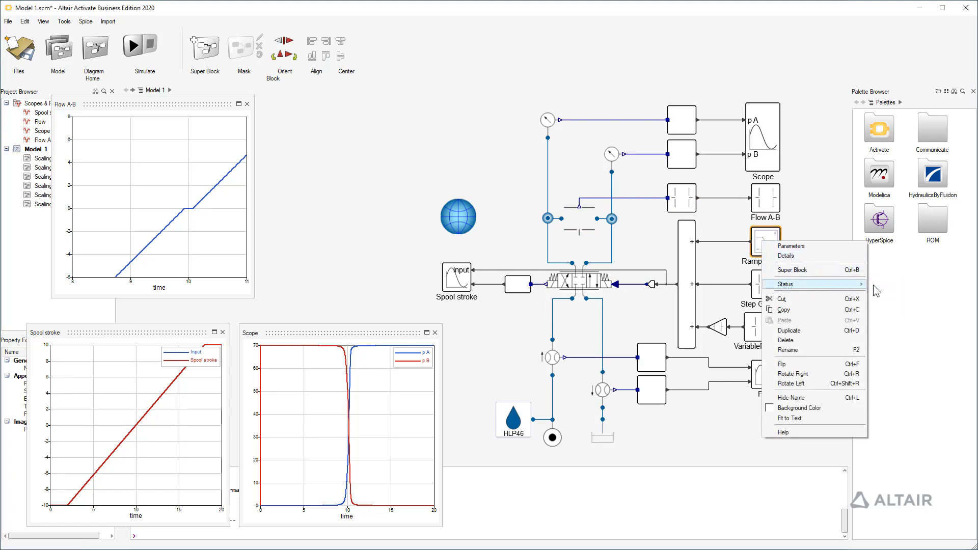
pyautogui.rightClick(764, 286)
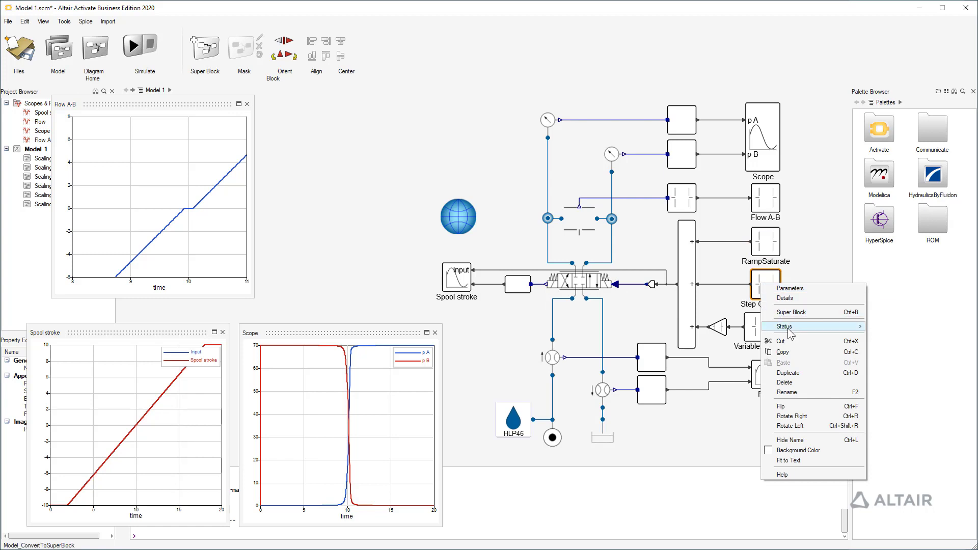
pyautogui.moveTo(790, 334)
pyautogui.click(879, 345)
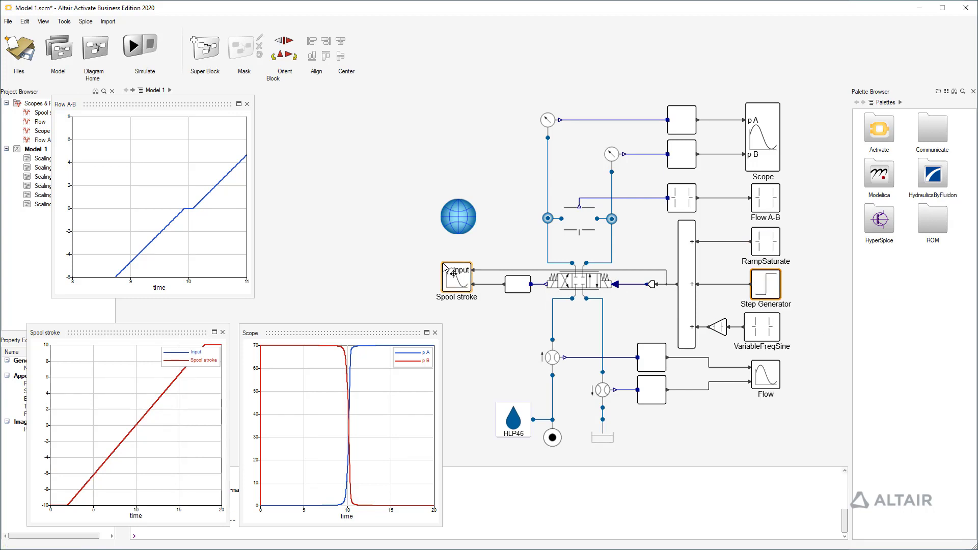
# - Set the window option of the Spool stroke scope to 'Overlay'
pyautogui.click(456, 286)
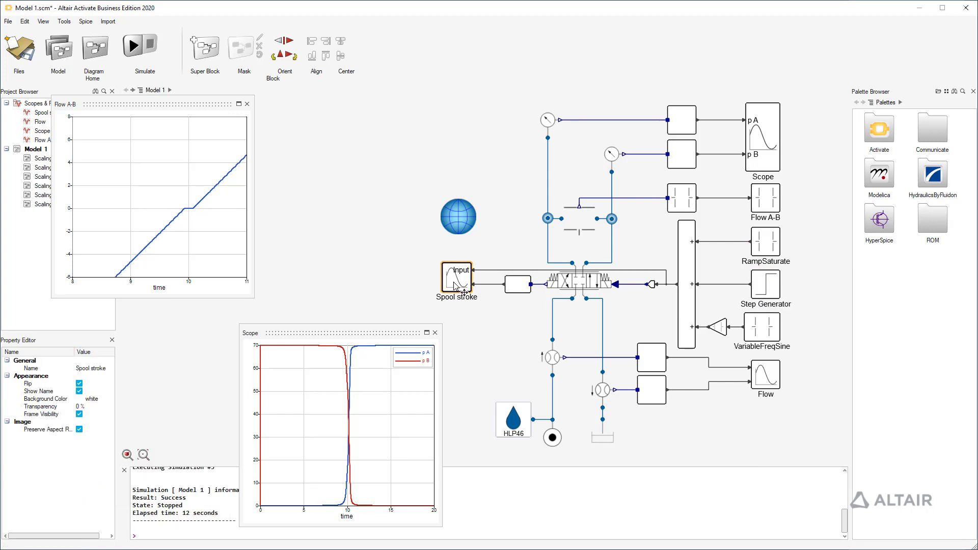
pyautogui.rightClick(456, 286)
pyautogui.click(529, 286)
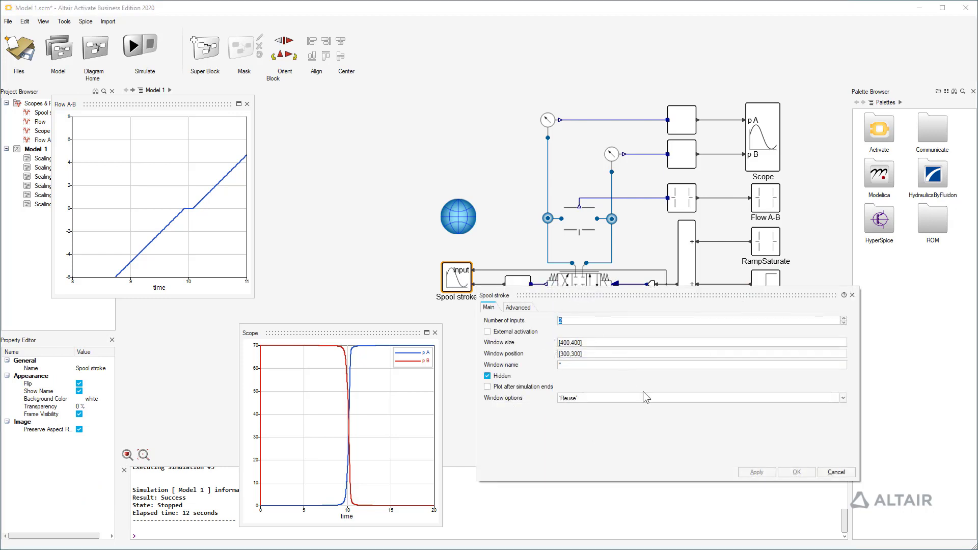
pyautogui.click(843, 398)
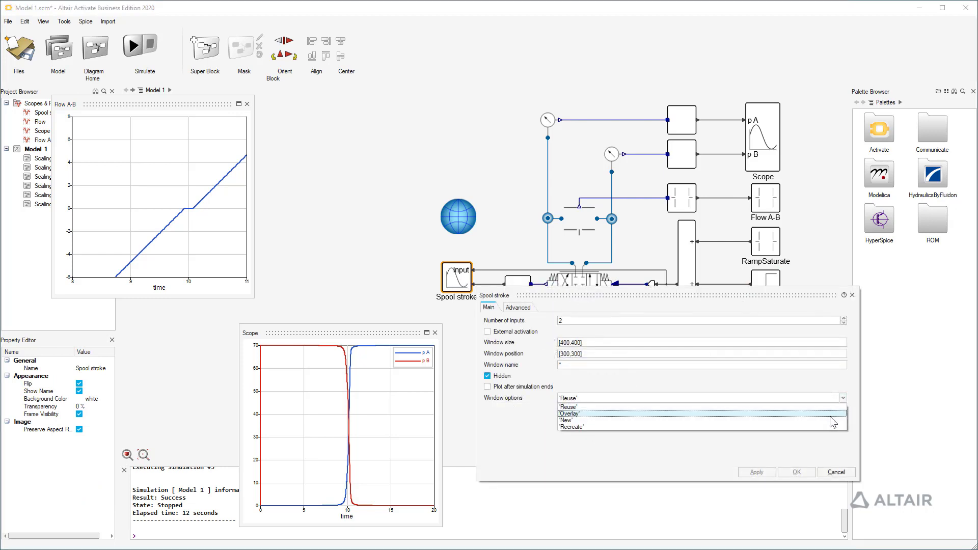
pyautogui.click(830, 414)
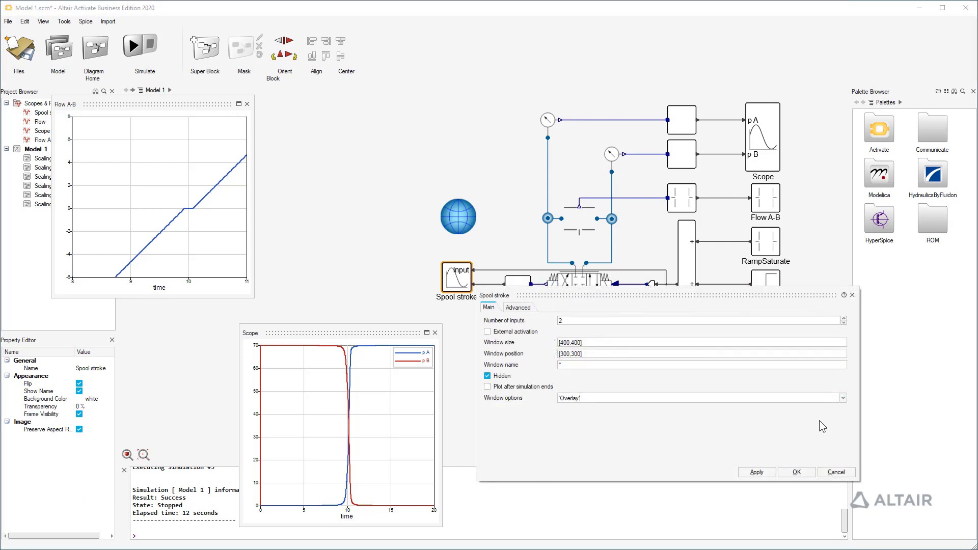
pyautogui.click(797, 473)
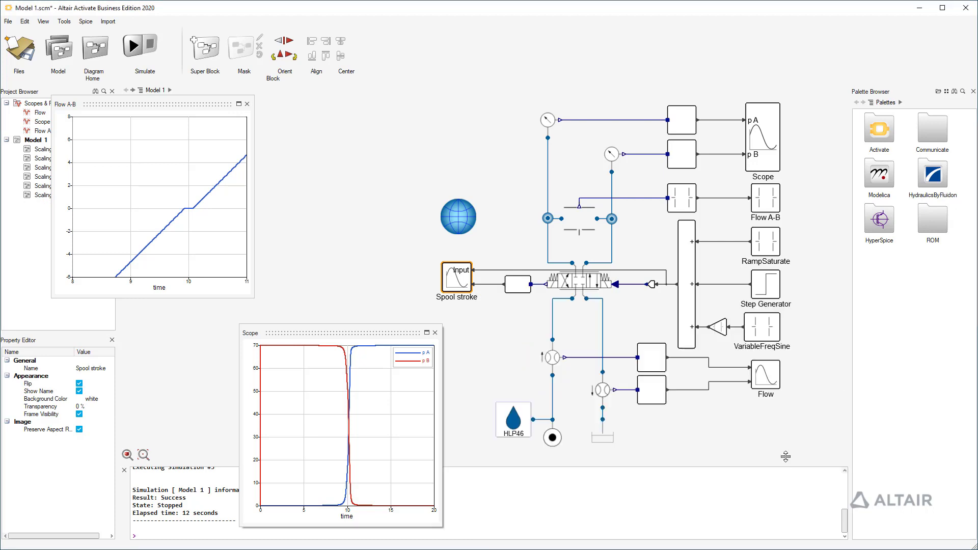
# - Set the fixed start value of the proportional valve's stroke to 0
pyautogui.doubleClick(572, 281)
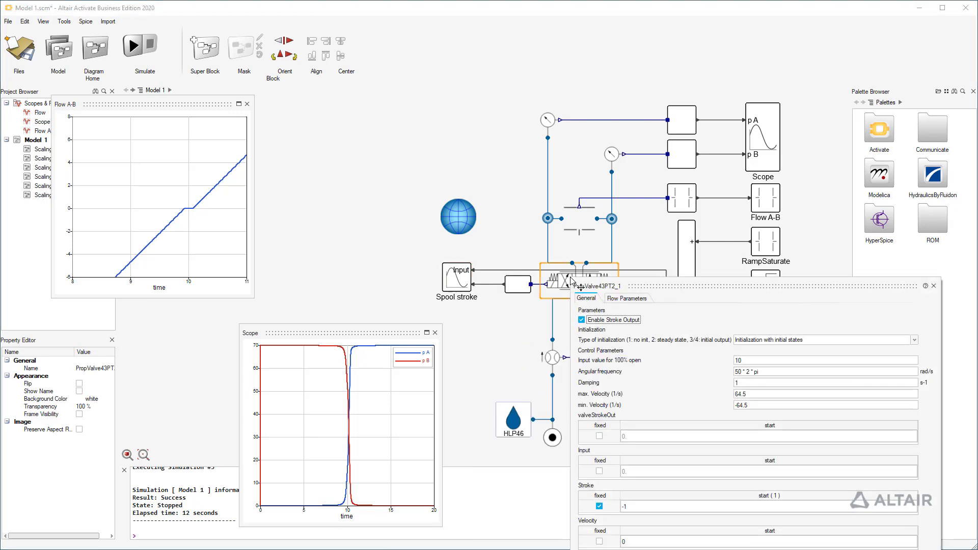
pyautogui.click(635, 507)
pyautogui.moveTo(698, 285); pyautogui.dragTo(593, 205)
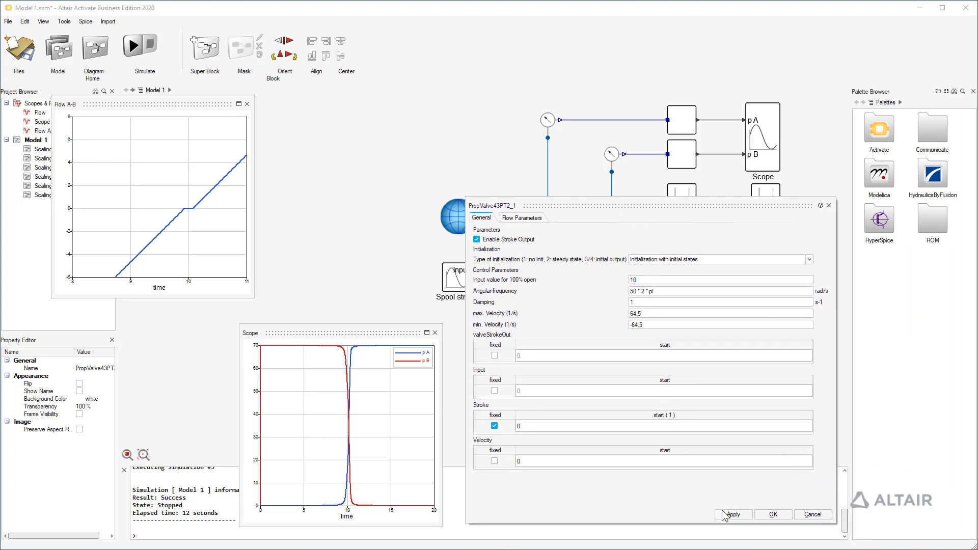
pyautogui.click(773, 515)
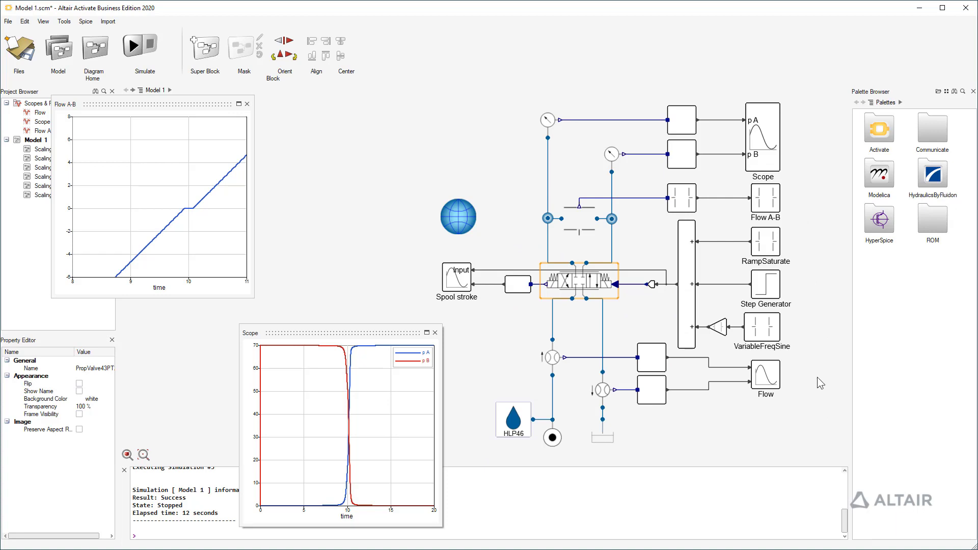
# - Check the Step Generator's parameters, then simulate with the old Flow A-B and Scope plots closed and open the Spool stroke plot
pyautogui.doubleClick(765, 284)
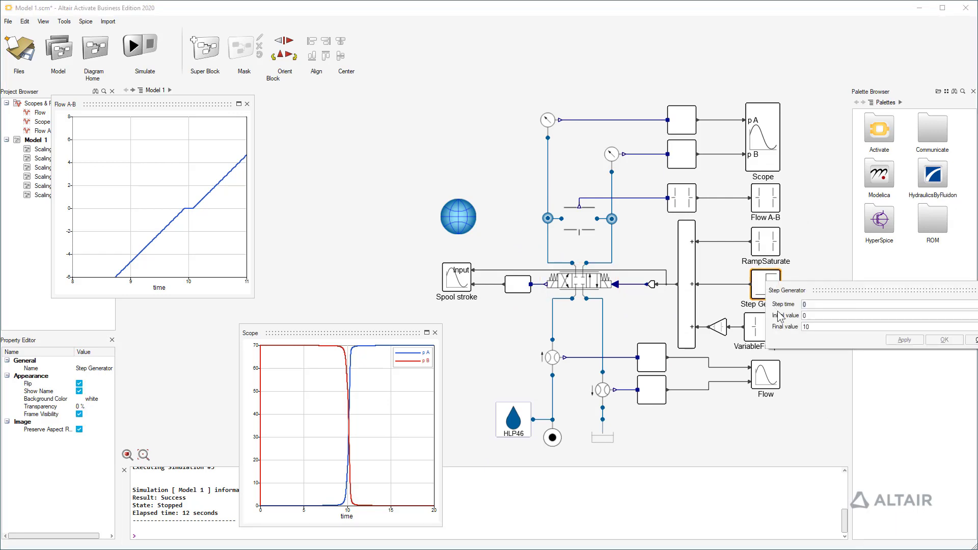
pyautogui.click(972, 340)
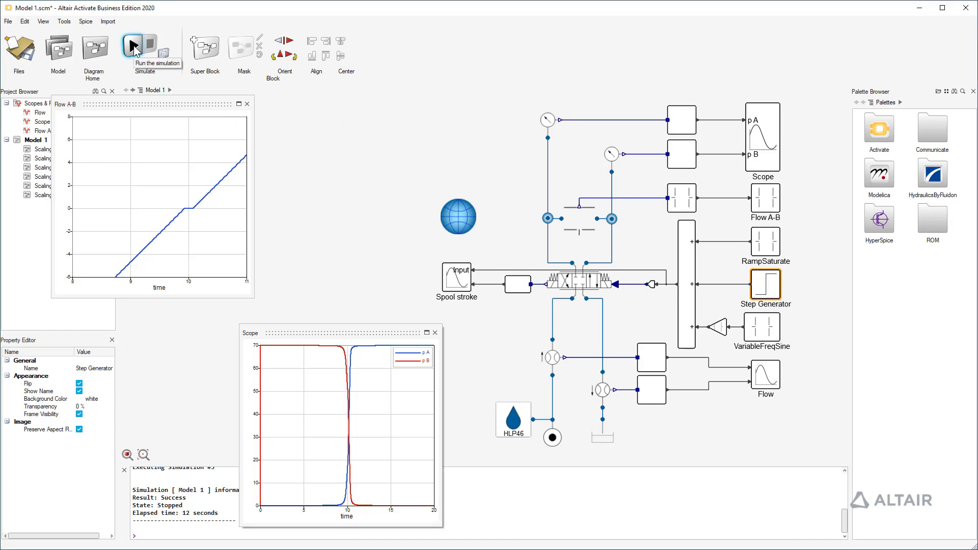
pyautogui.click(247, 104)
pyautogui.click(435, 333)
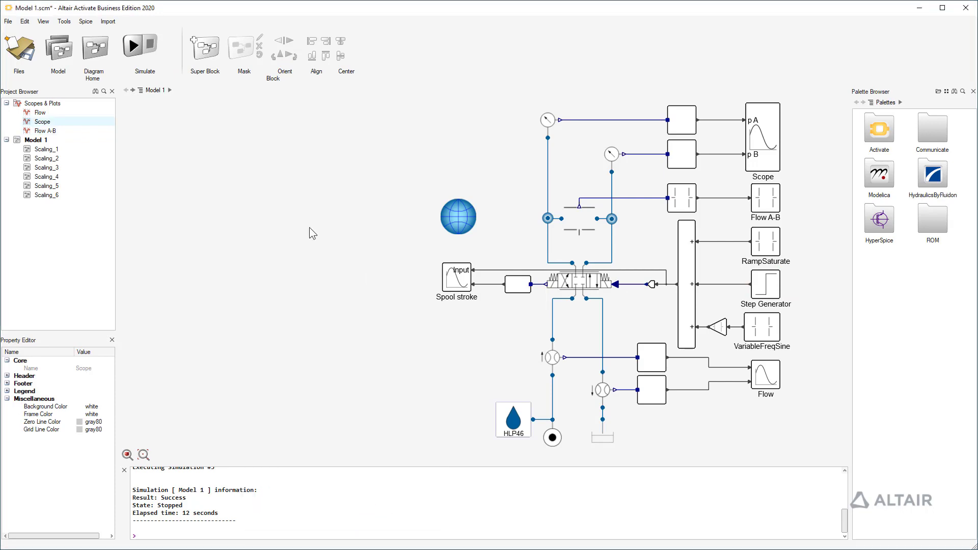
pyautogui.click(132, 47)
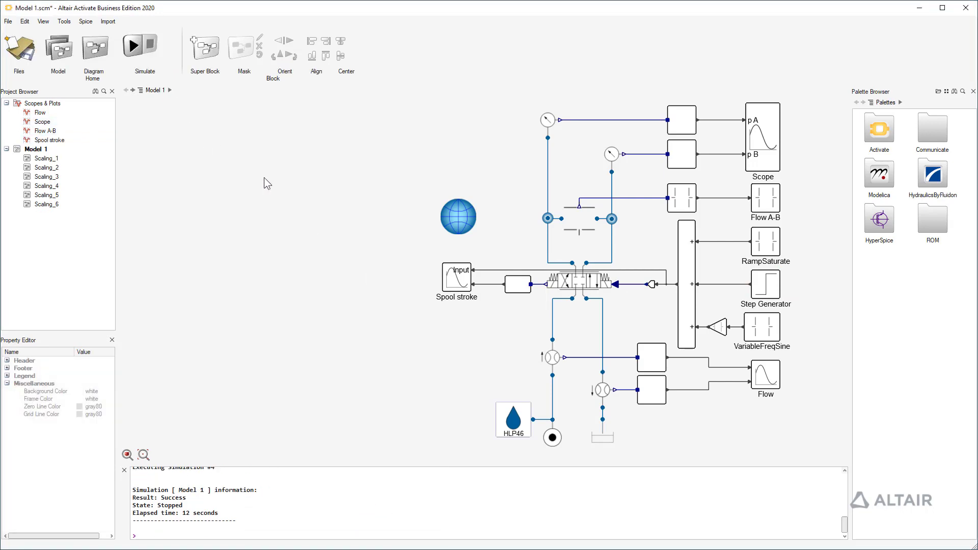
pyautogui.doubleClick(455, 282)
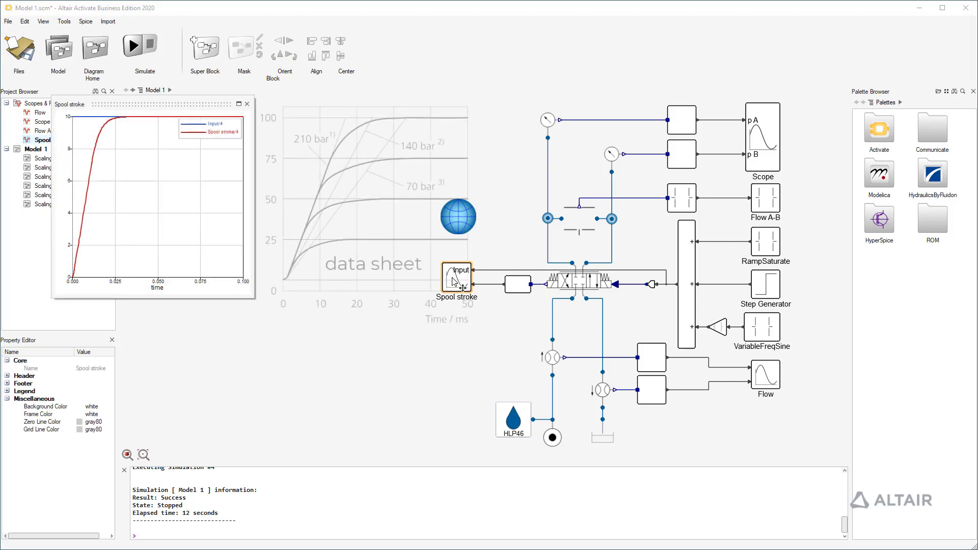
# - Set the Step Generator's final value to 7.5 and rerun the simulation to overlay its spool stroke curve
pyautogui.doubleClick(765, 284)
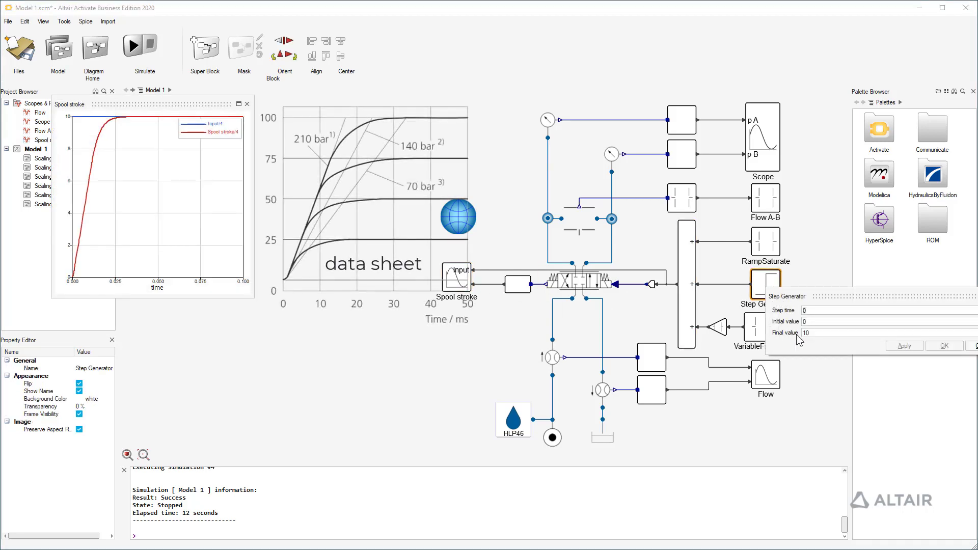
pyautogui.press('Delete')
pyautogui.press('Delete')
pyautogui.write('7.5')
pyautogui.press('Return')
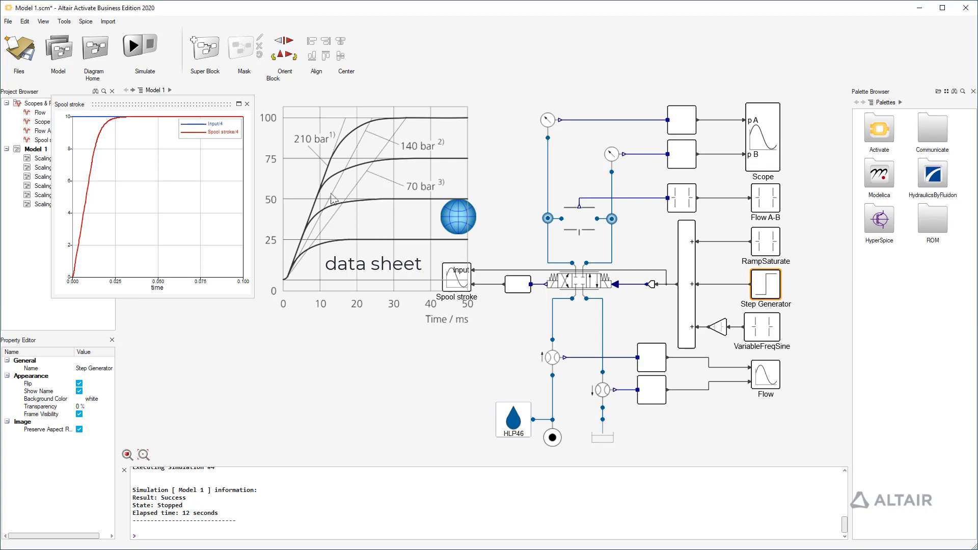
pyautogui.click(134, 48)
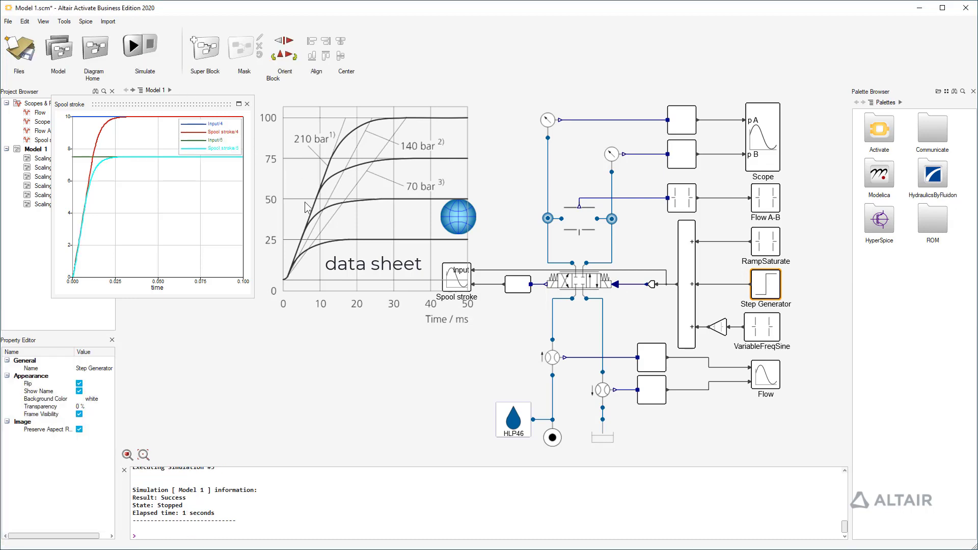
# - Set the Step Generator's final value to 5 and rerun the simulation
pyautogui.click(764, 288)
pyautogui.doubleClick(764, 288)
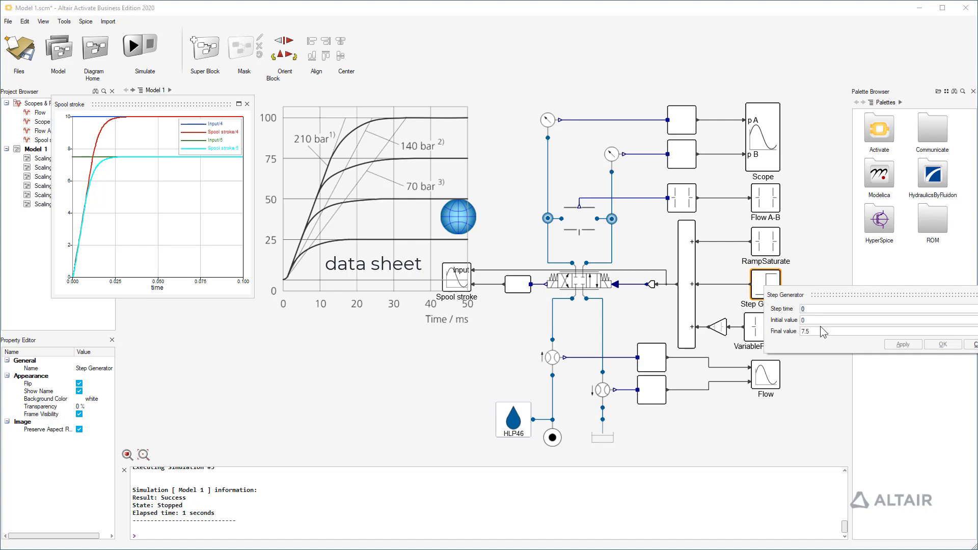
pyautogui.write('5')
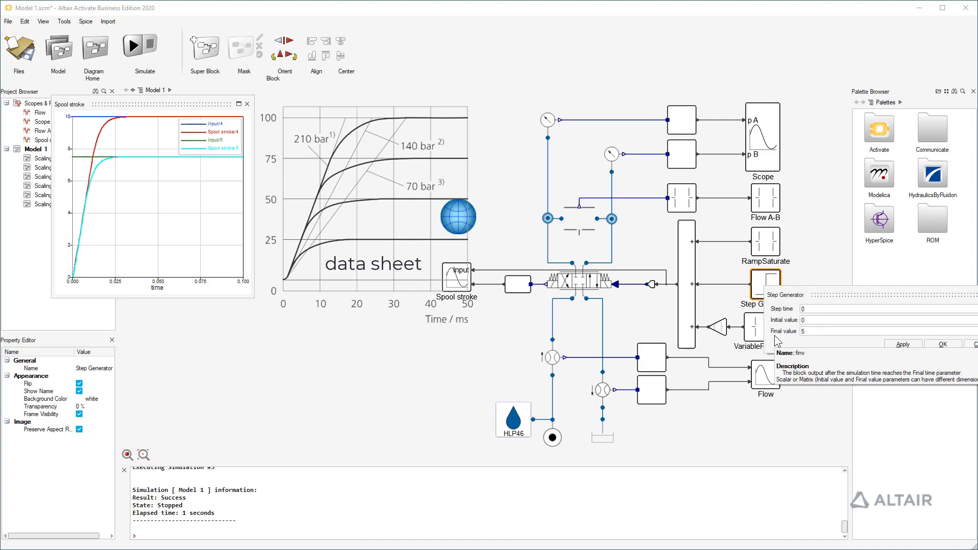
pyautogui.press('Return')
pyautogui.click(135, 51)
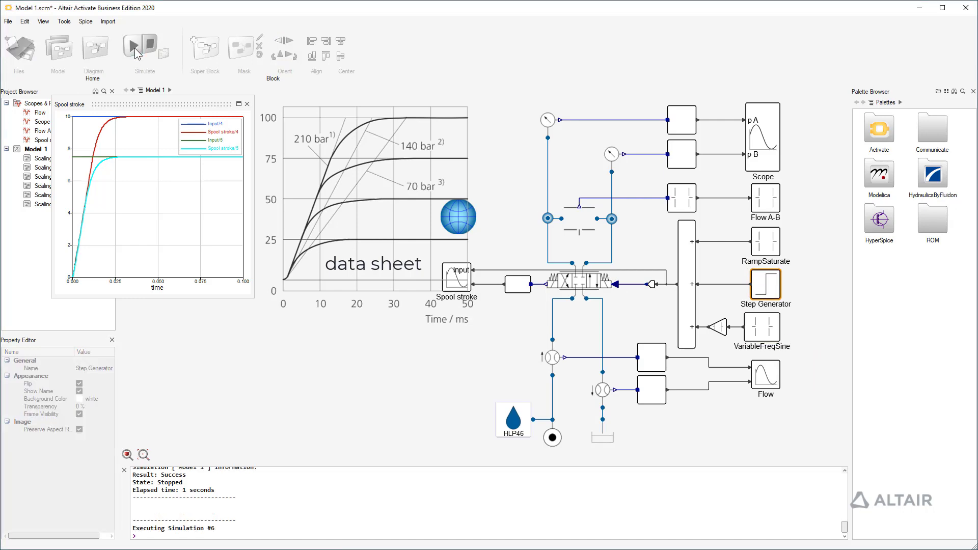
# - Lower the Step Generator's final value to match the data sheet's 25% curve and rerun the simulation
pyautogui.doubleClick(764, 288)
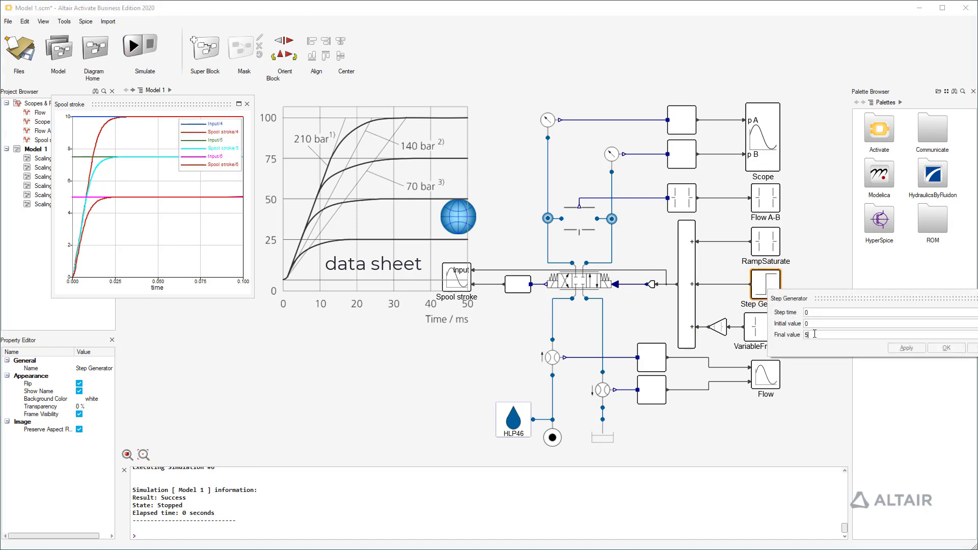
pyautogui.press('BackSpace')
pyautogui.write('2.')
pyautogui.press('Return')
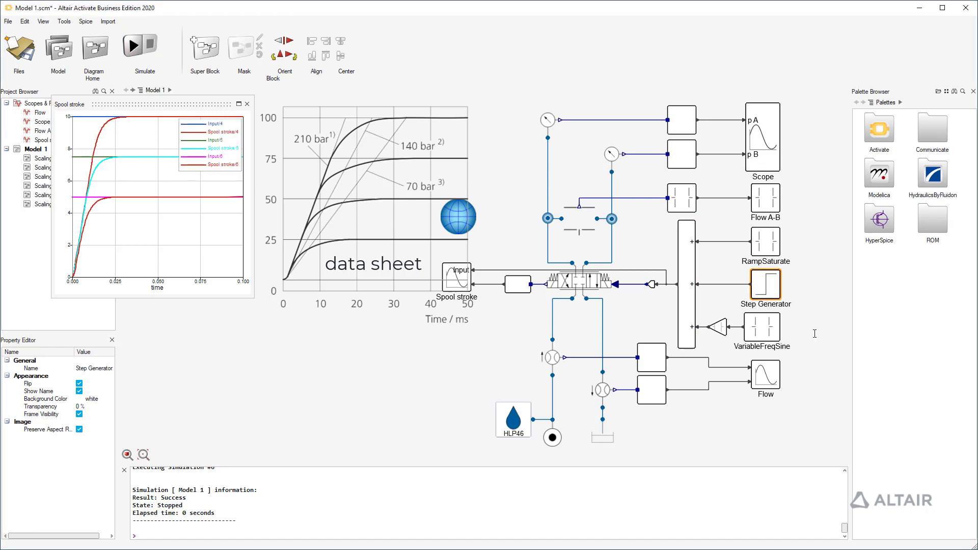
pyautogui.click(133, 45)
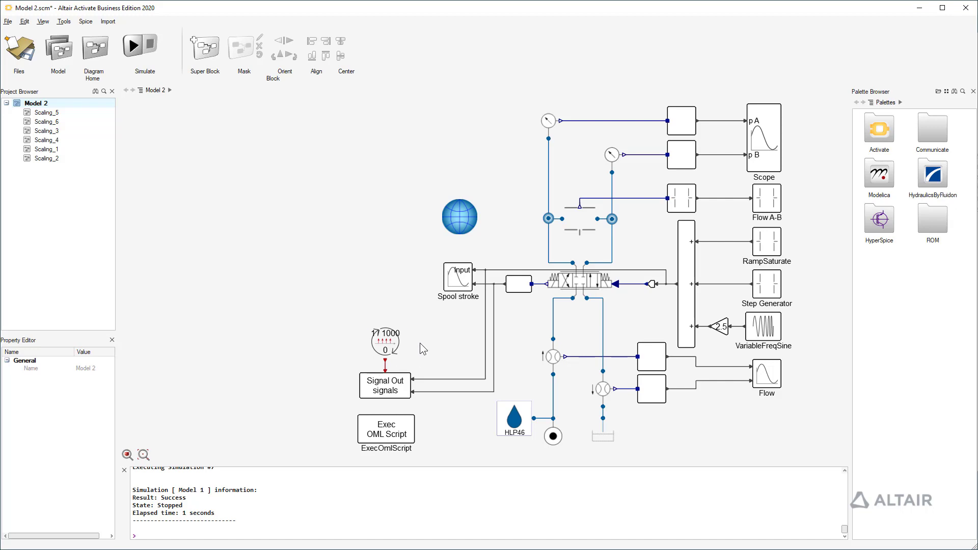
# - Check the VariableFreqSine block's frequency parameters, simulate Model 2 with this input and open the Spool stroke plot
pyautogui.doubleClick(768, 334)
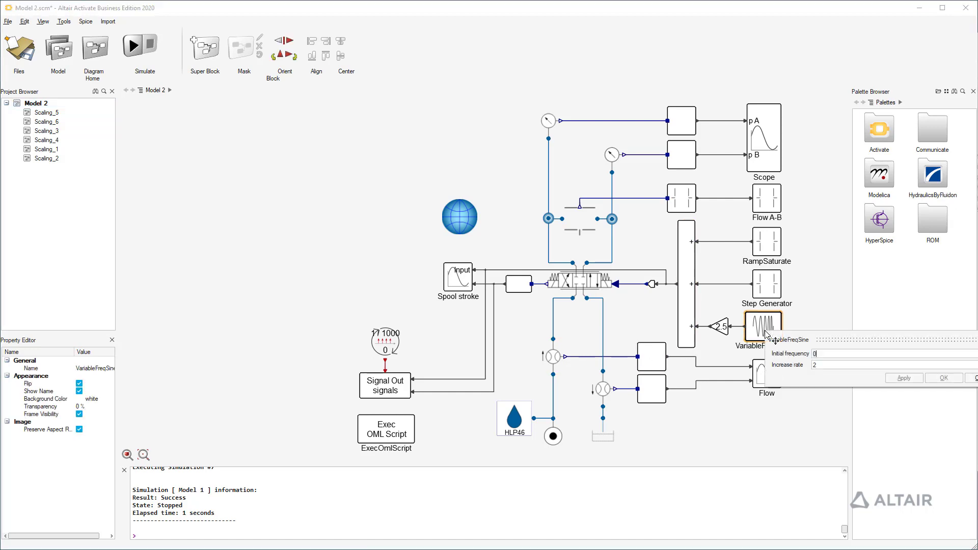
pyautogui.moveTo(825, 339); pyautogui.dragTo(649, 319)
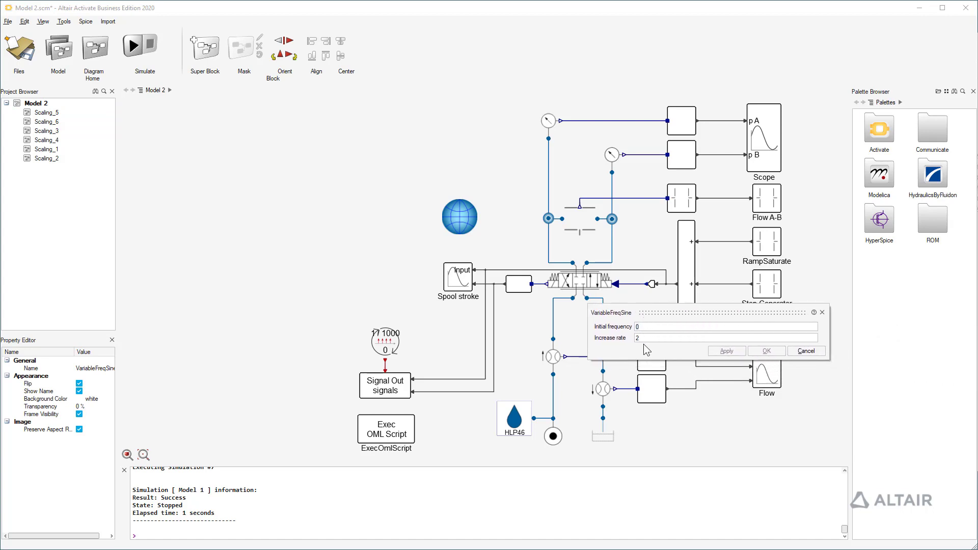
pyautogui.click(805, 351)
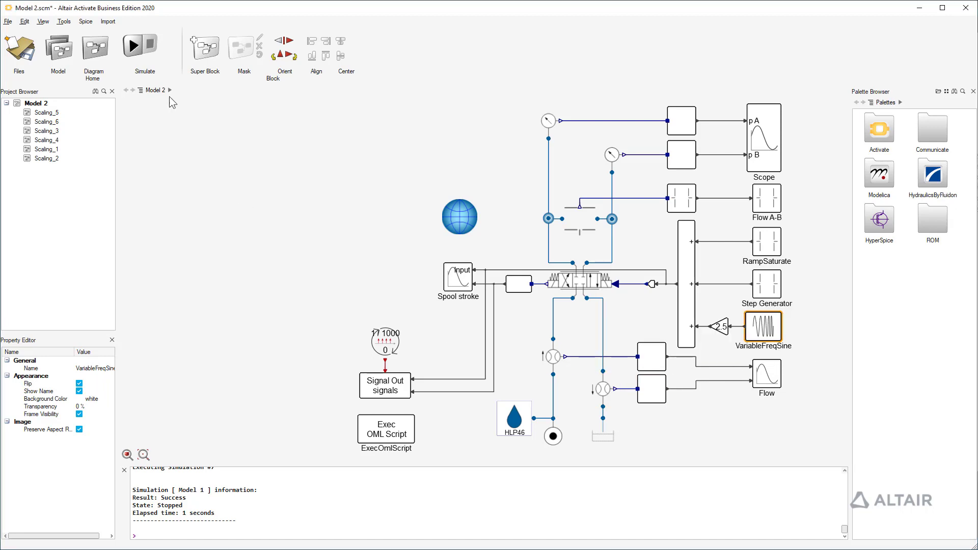
pyautogui.click(133, 48)
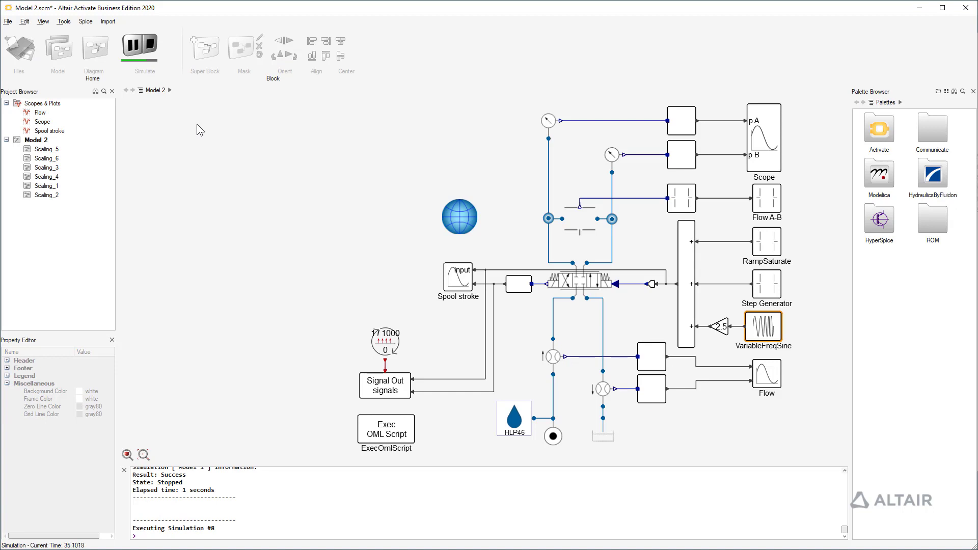
pyautogui.doubleClick(459, 277)
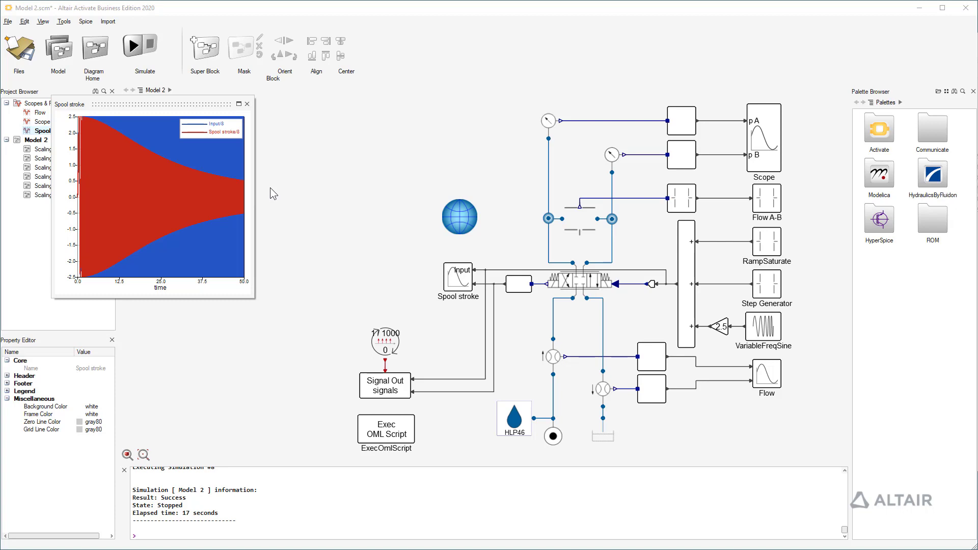
# - Execute the OML script of the ExecOmlScript block to plot the stroke/input transfer function
pyautogui.doubleClick(389, 432)
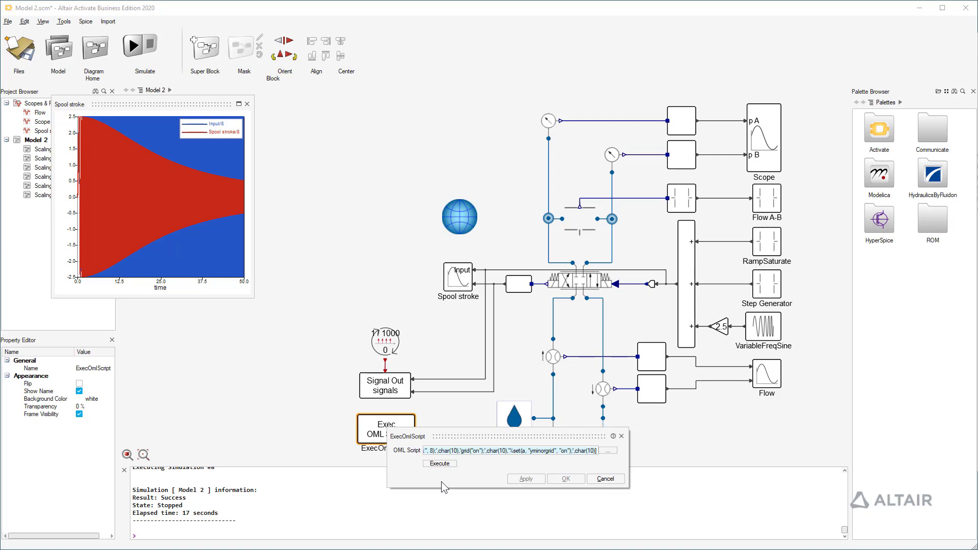
pyautogui.press('Tab')
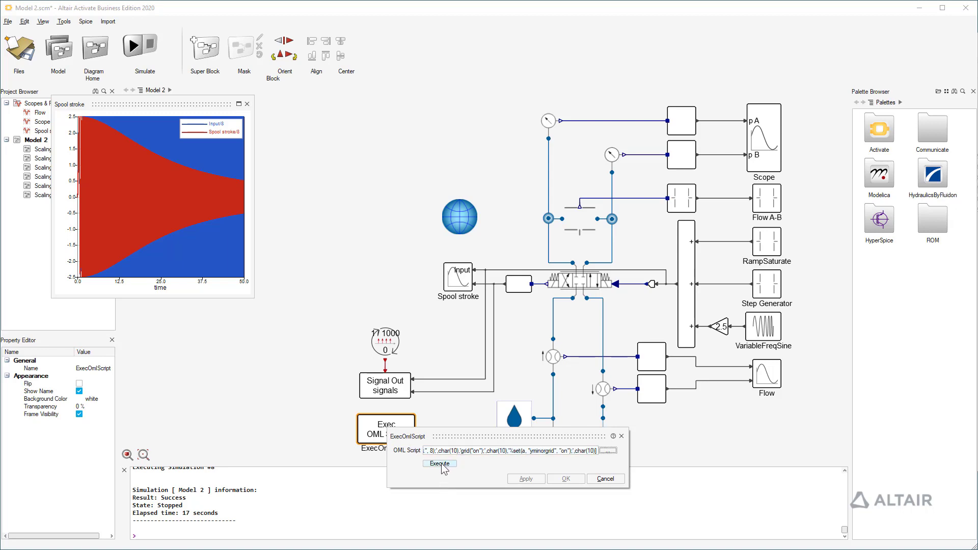
pyautogui.click(441, 465)
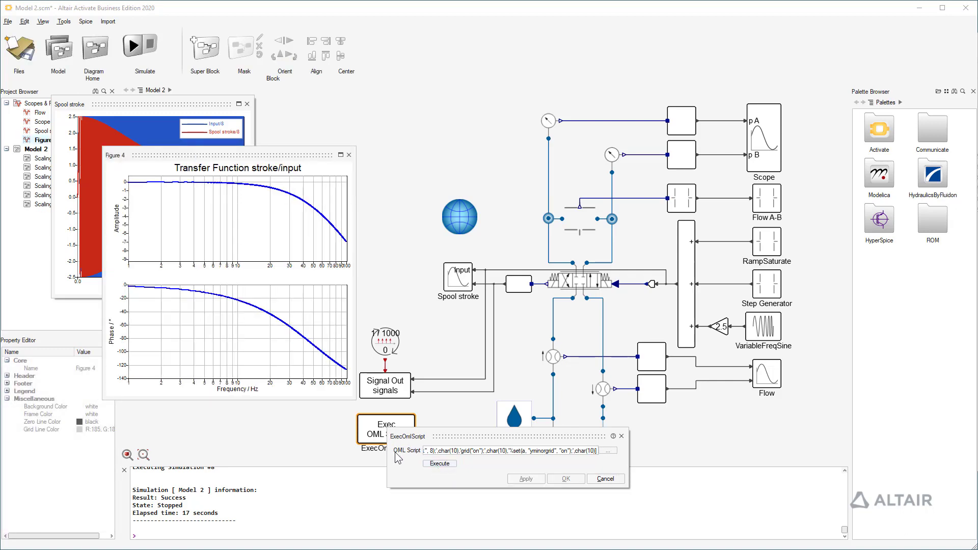
pyautogui.click(333, 442)
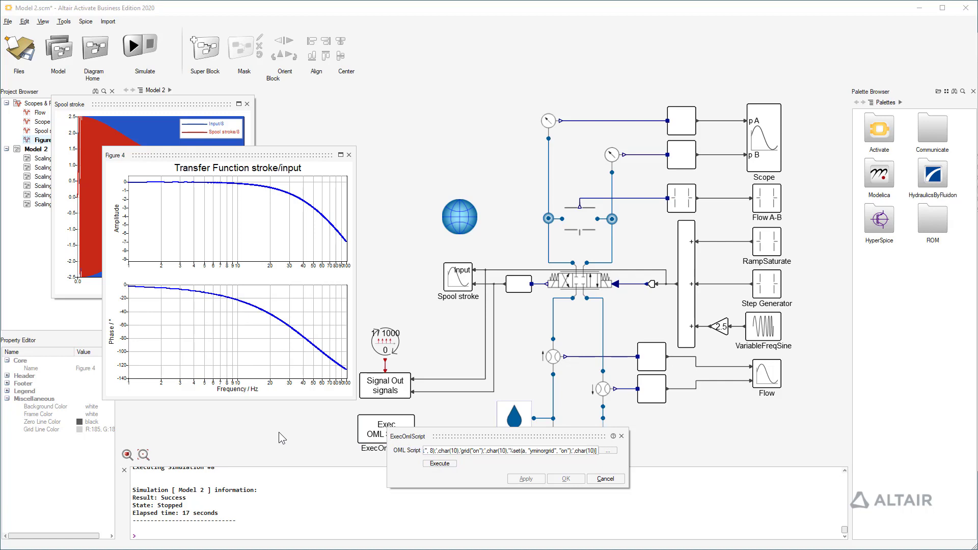